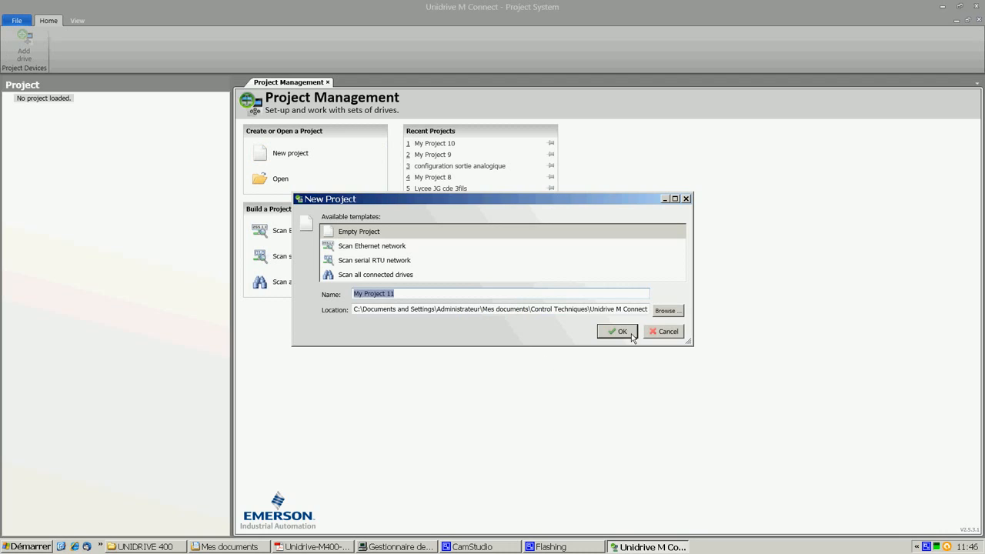
# Create the empty project My Project 11 and add a Unidrive M400 drive using com port 11.
pyautogui.click(617, 334)
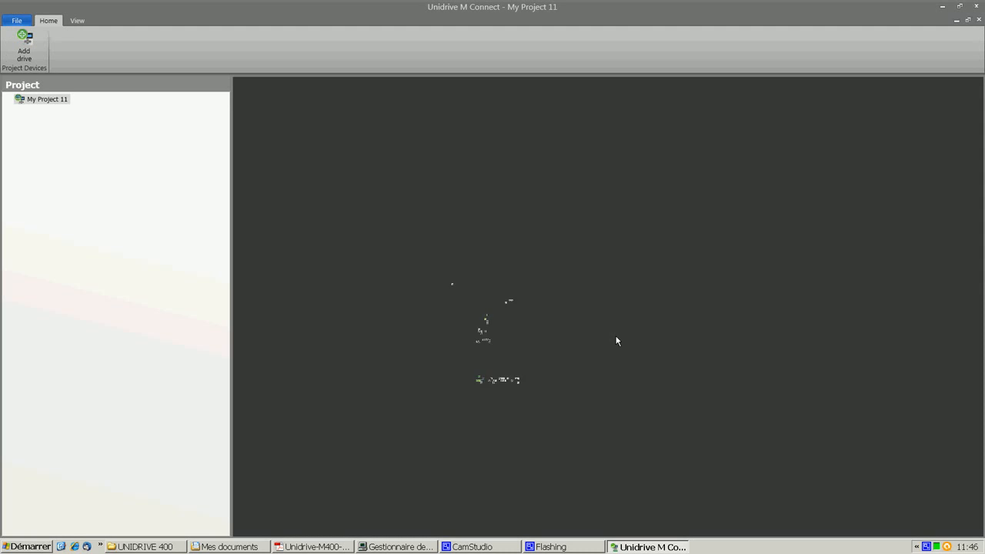
pyautogui.click(53, 100)
pyautogui.doubleClick(66, 104)
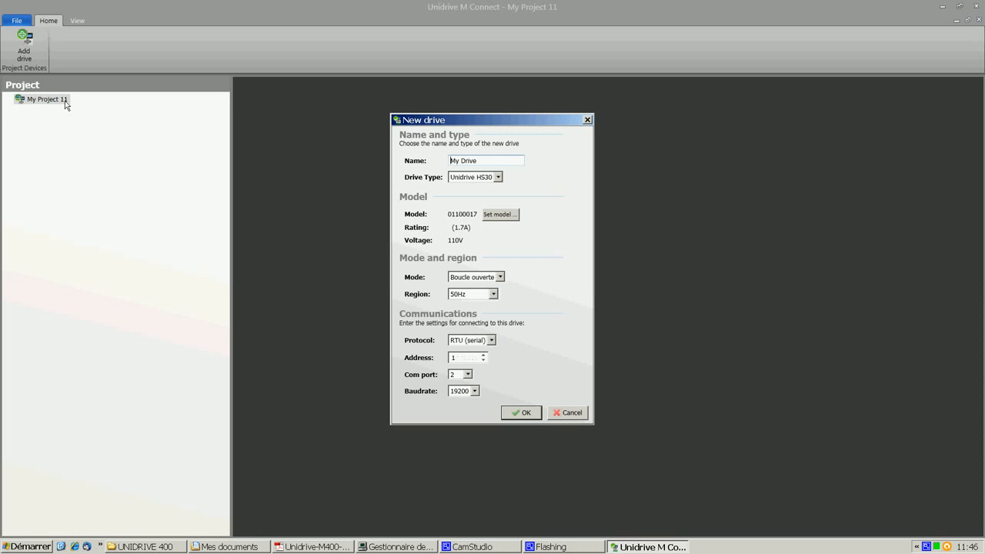
pyautogui.click(498, 177)
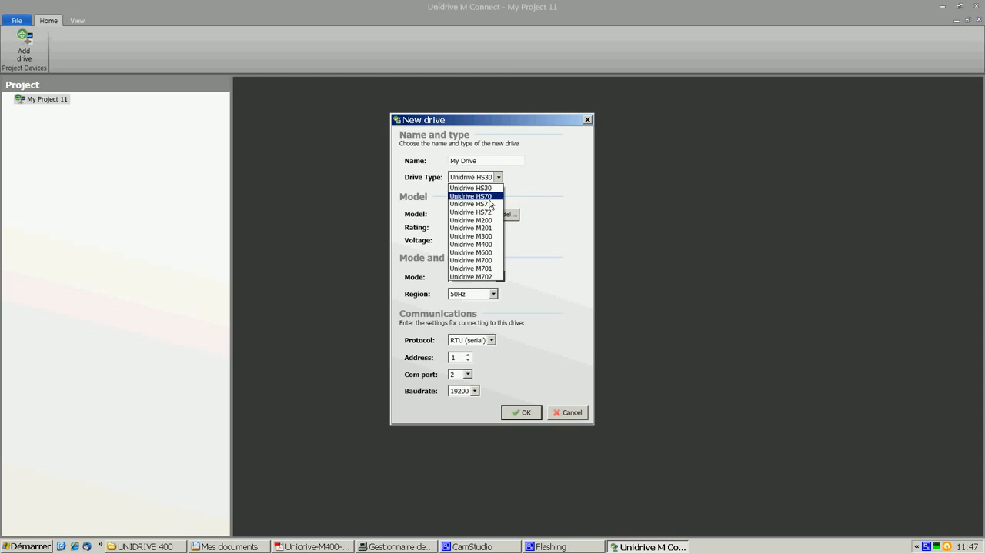
pyautogui.click(485, 247)
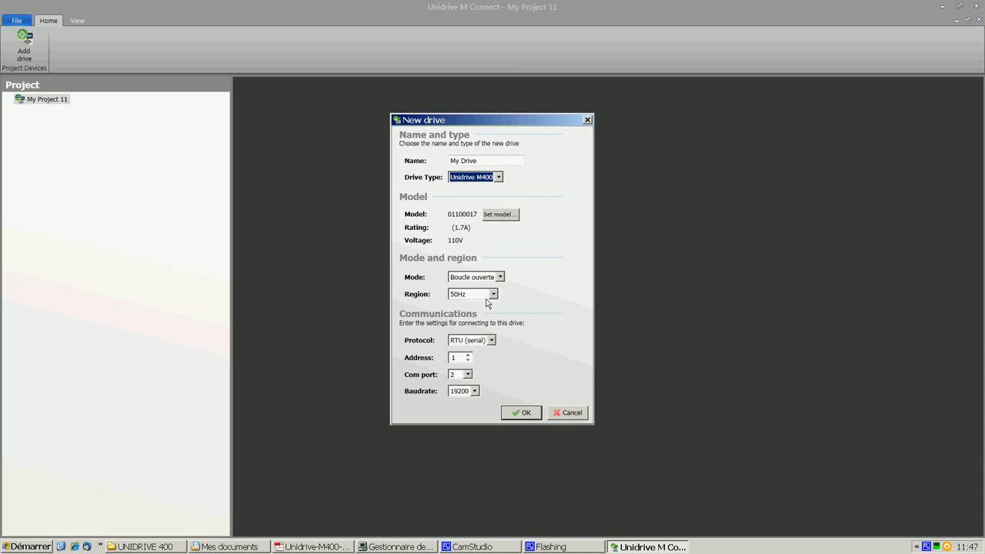
pyautogui.click(468, 376)
pyautogui.click(468, 375)
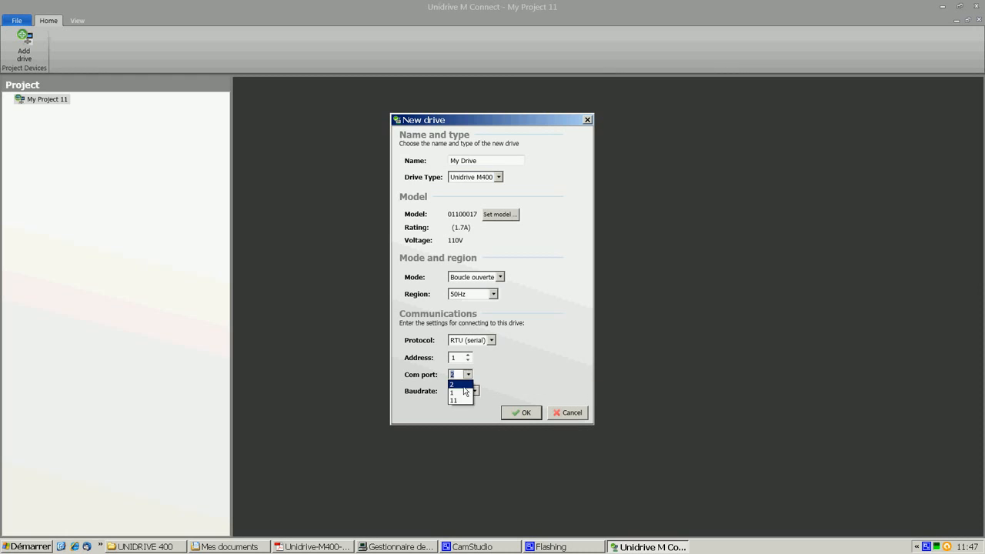
pyautogui.click(527, 415)
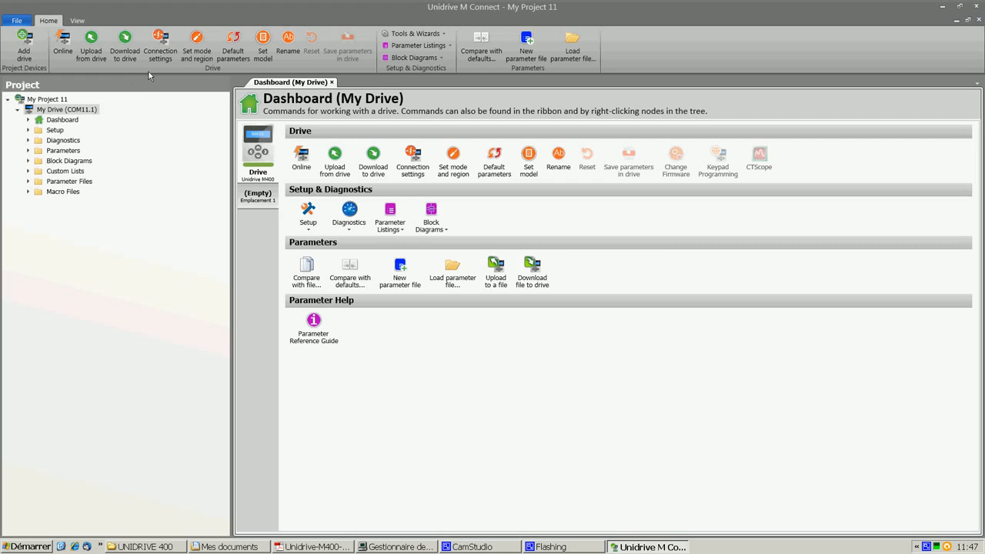
# Open the Help panel and narrow it beside the dashboard.
pyautogui.click(80, 21)
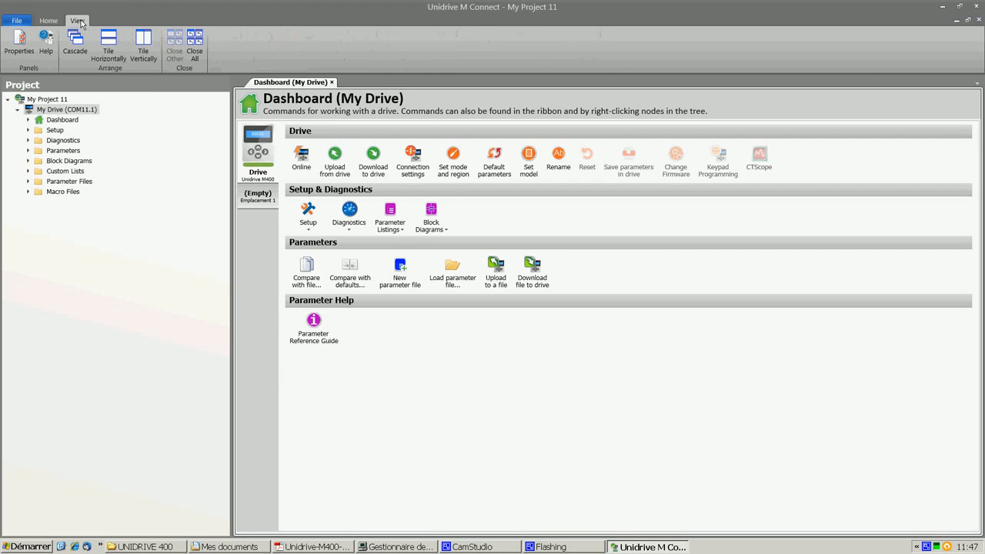
pyautogui.click(45, 40)
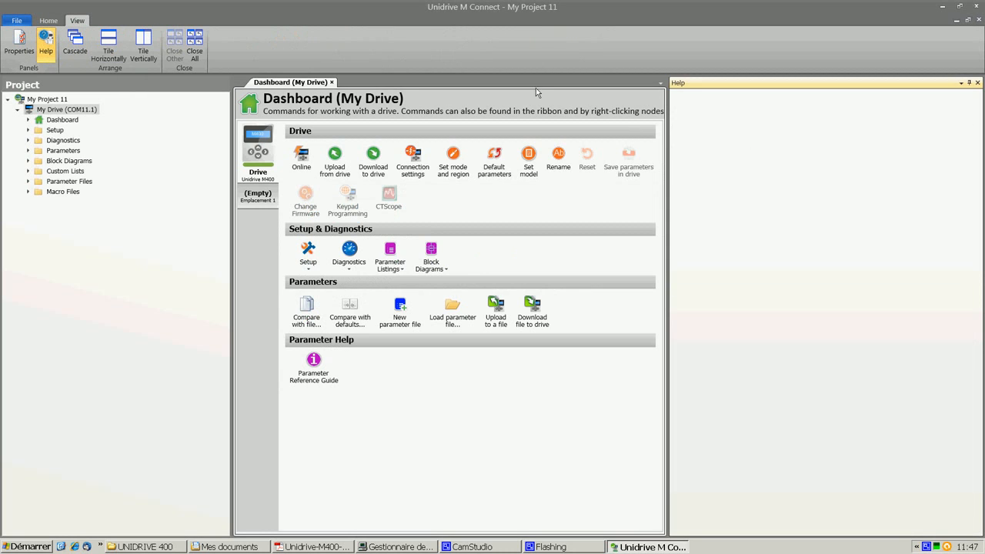
pyautogui.moveTo(669, 147); pyautogui.dragTo(866, 145)
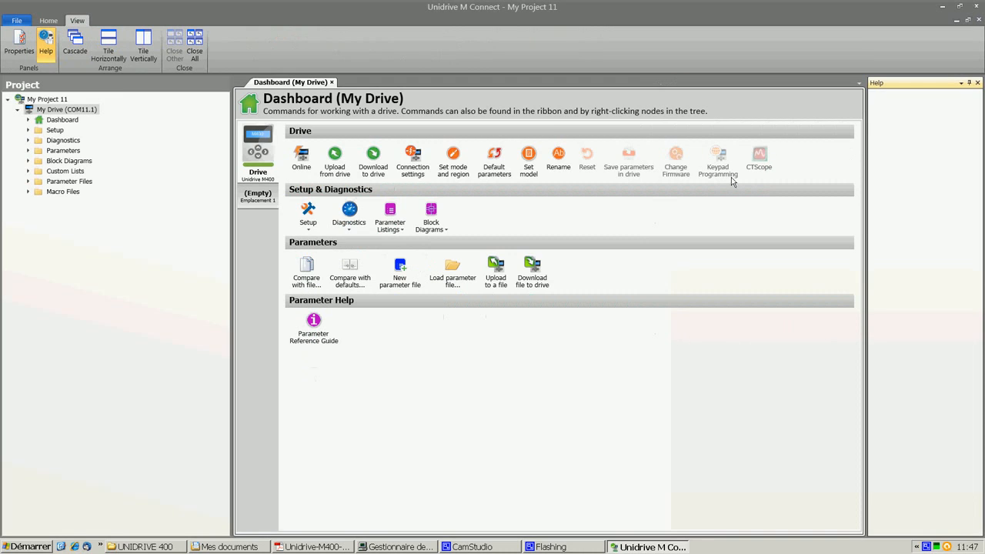
# Open the block diagram Menu 07 : E/S analogiques for the drive.
pyautogui.click(445, 231)
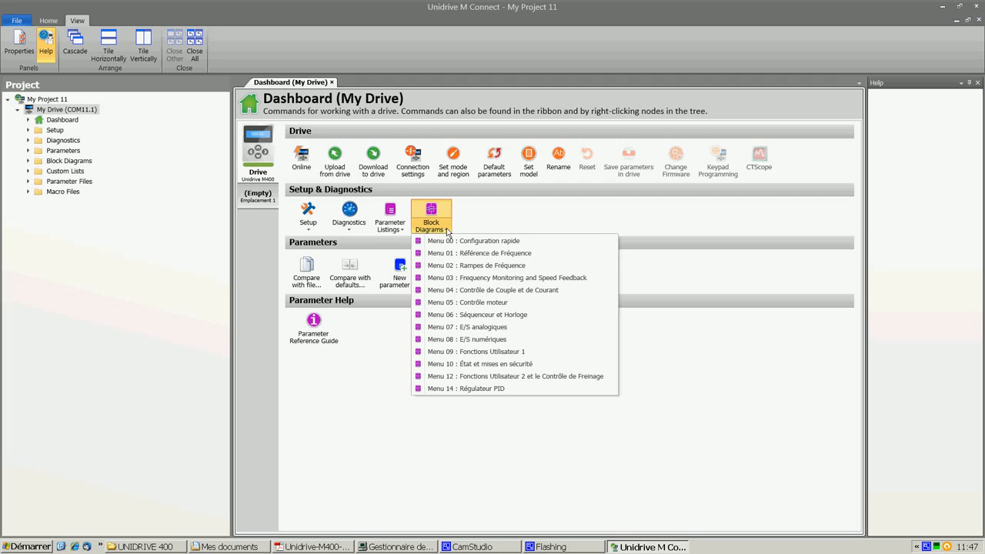
pyautogui.click(459, 330)
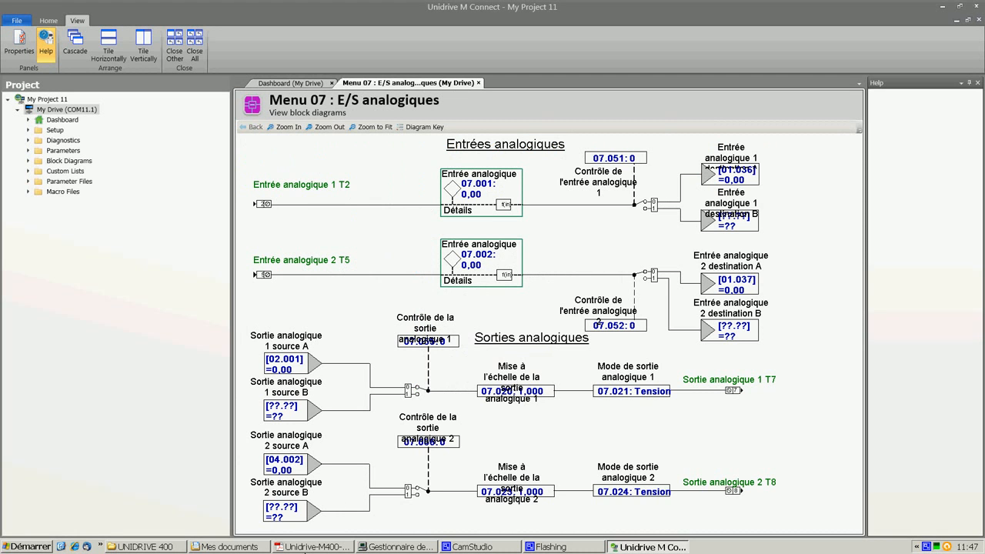
# Switch to the Unidrive M400 quick start guide PDF to examine Figure 4-1, and return to the drive software twice.
pyautogui.click(313, 546)
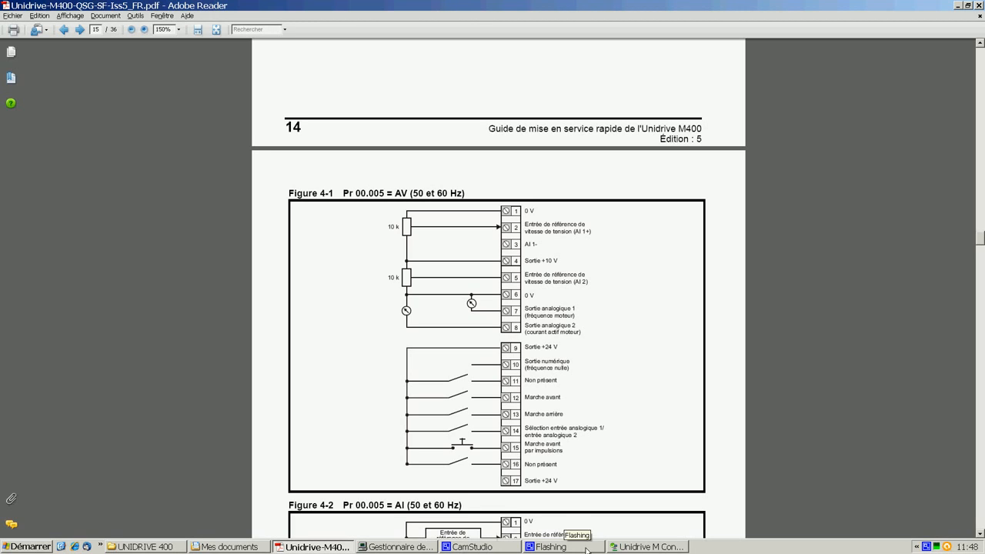
pyautogui.click(646, 547)
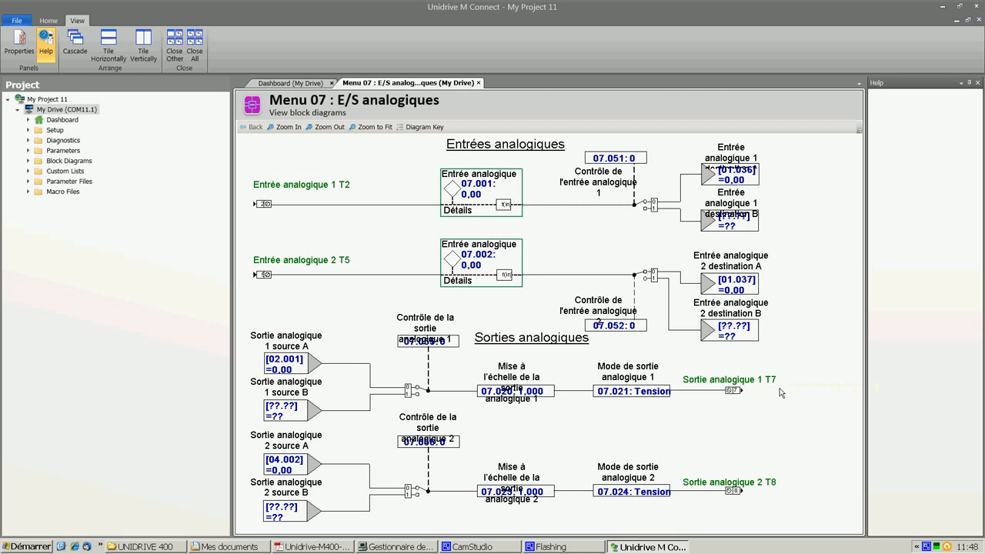
pyautogui.click(338, 548)
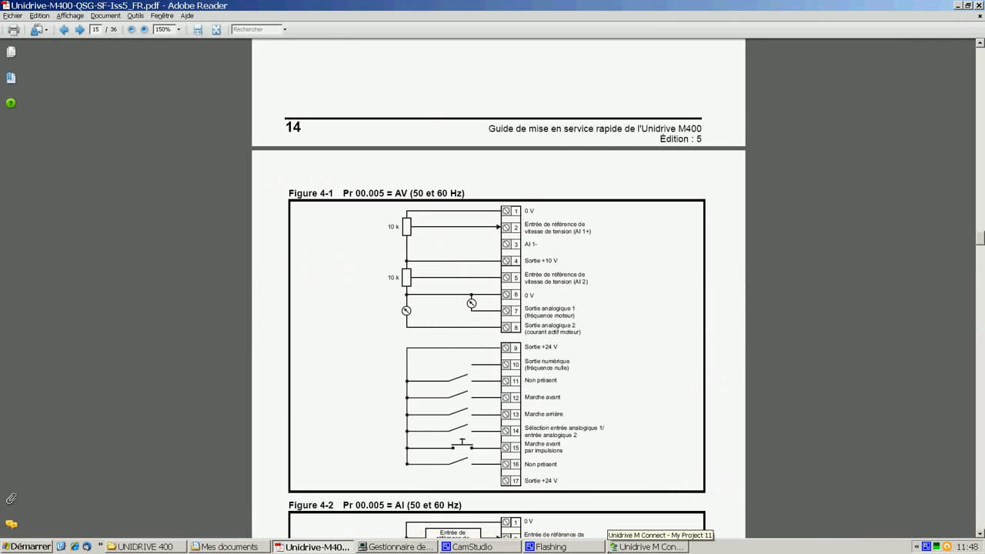
pyautogui.click(627, 547)
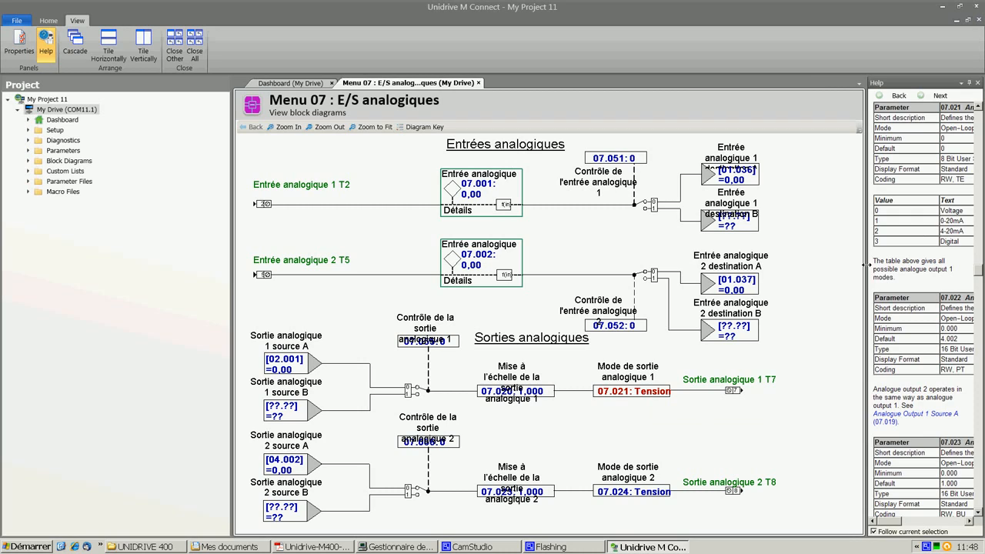
# Widen the Help panel and scroll through the analogue output parameter descriptions.
pyautogui.moveTo(866, 265); pyautogui.dragTo(787, 265)
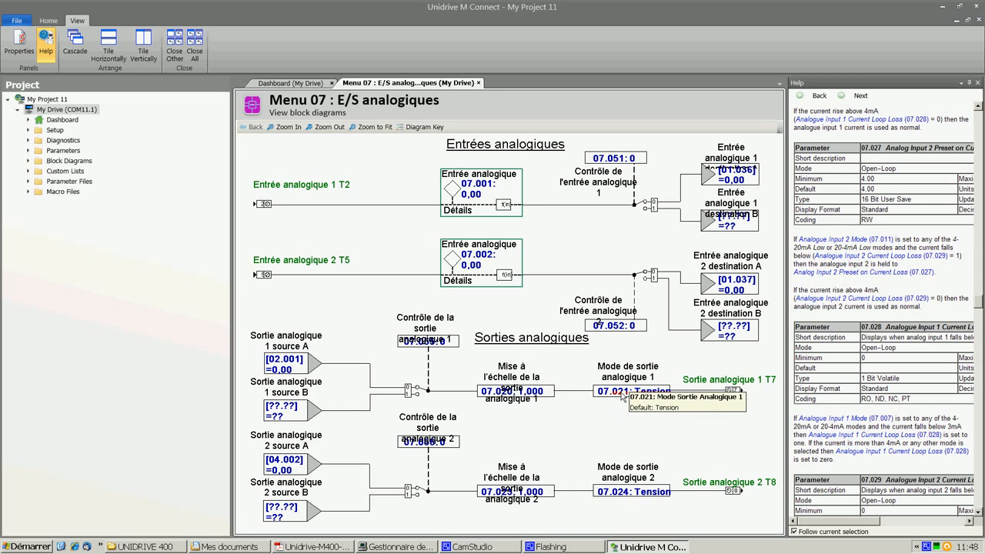
pyautogui.click(980, 109)
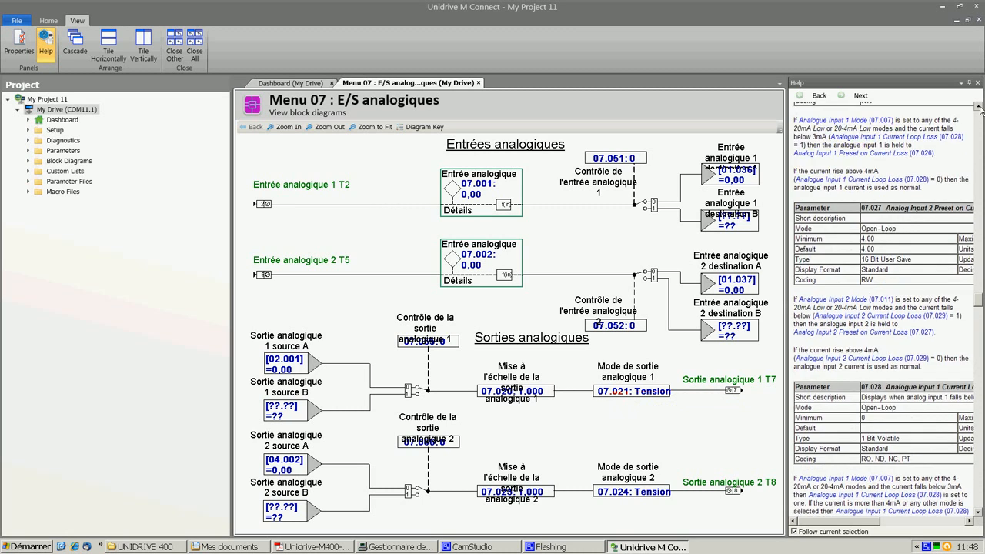
pyautogui.click(980, 109)
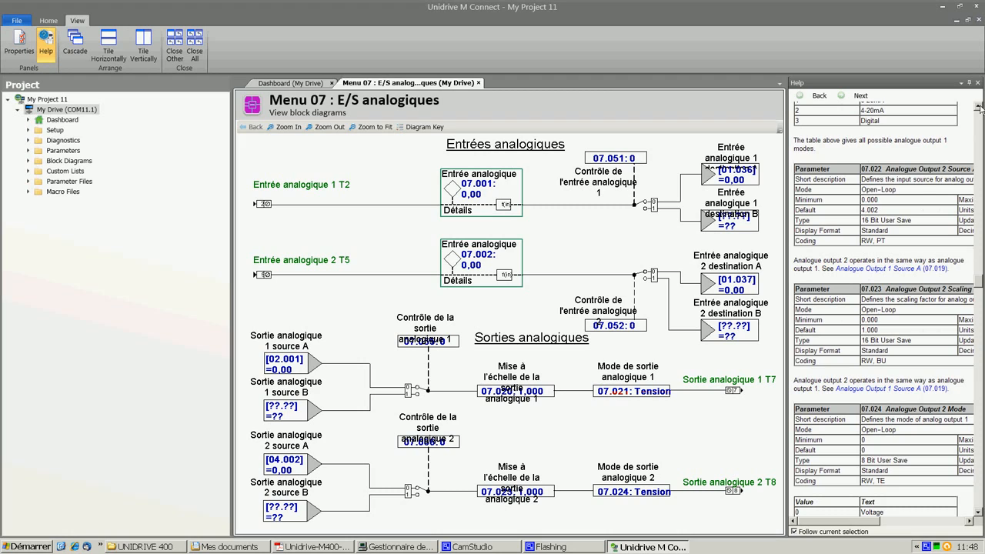
pyautogui.click(980, 110)
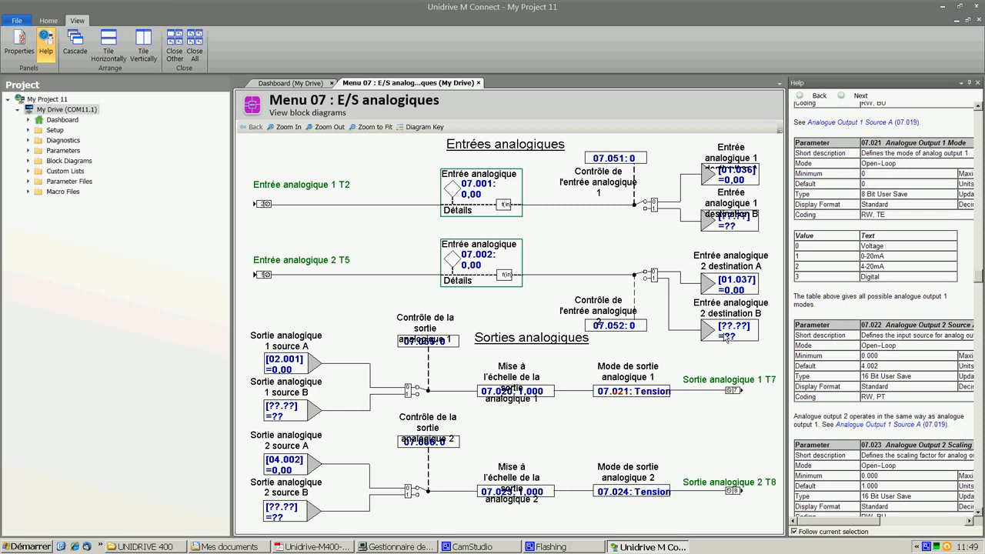
# Set analogue output 1 mode parameter 07.021 to 1: 0-20mA.
pyautogui.doubleClick(629, 393)
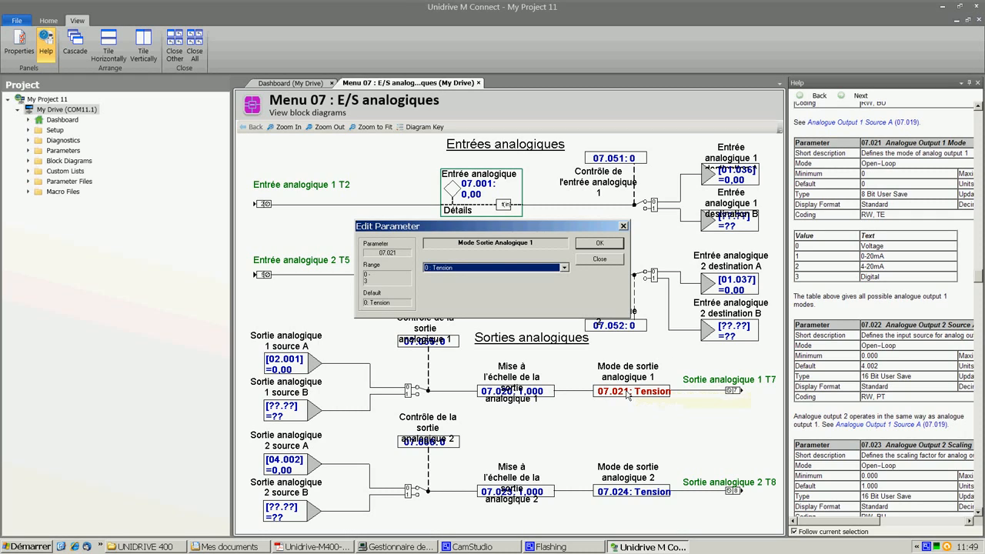
pyautogui.click(564, 267)
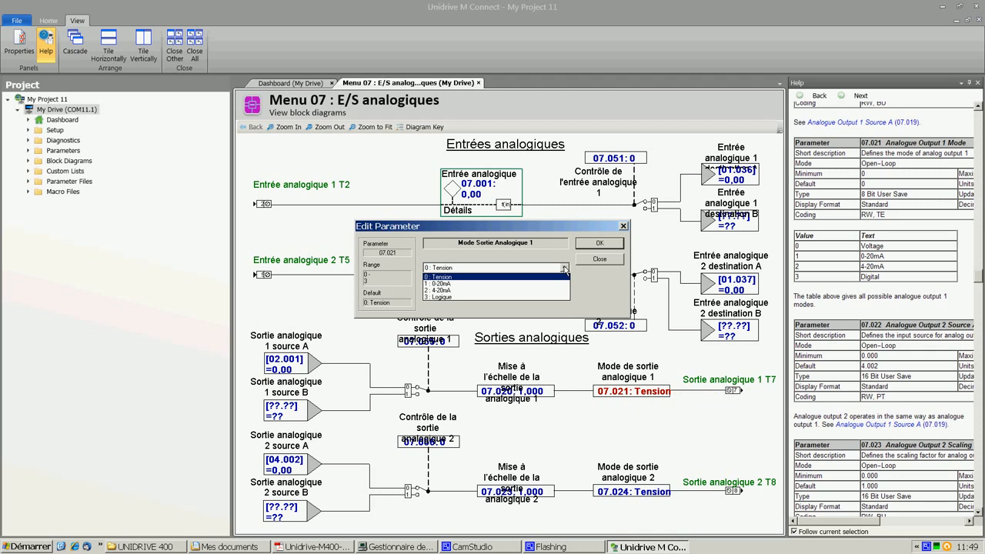
pyautogui.click(450, 284)
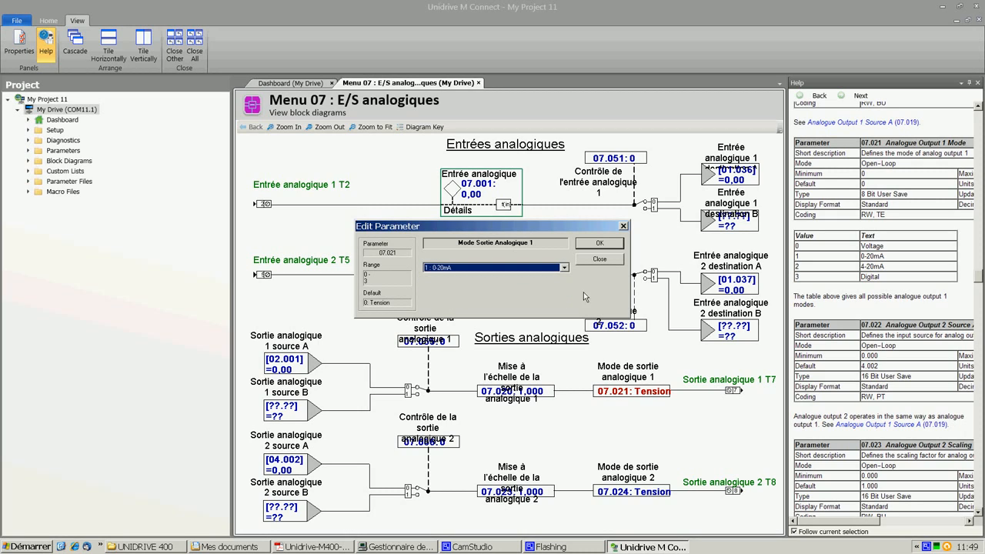
pyautogui.click(599, 243)
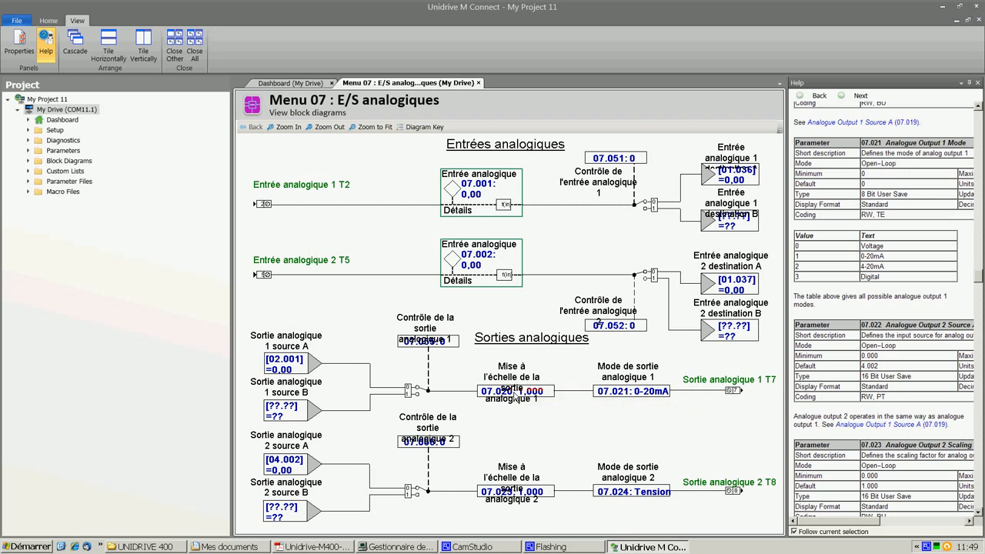
# Open the analogue output 1 scaling parameter 07.020 for editing and close it.
pyautogui.doubleClick(515, 391)
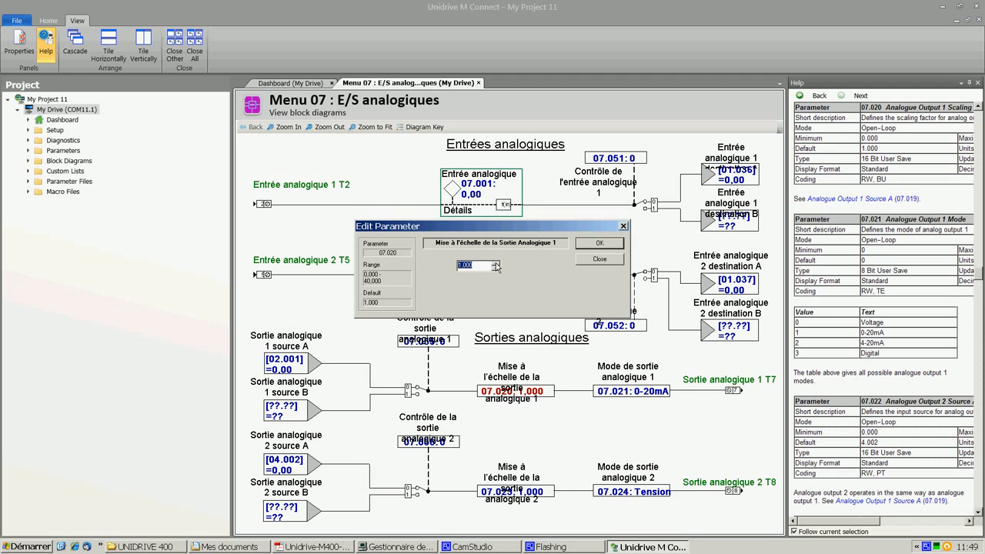
pyautogui.click(611, 245)
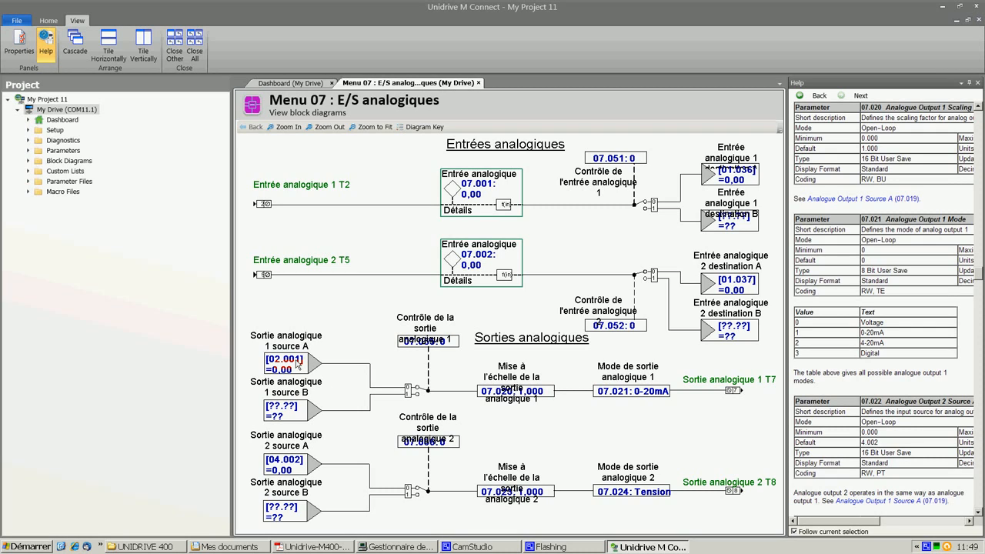
# Inspect the analogue output 1 source A parameter 07.019 in its edit dialog, opening it twice.
pyautogui.doubleClick(297, 364)
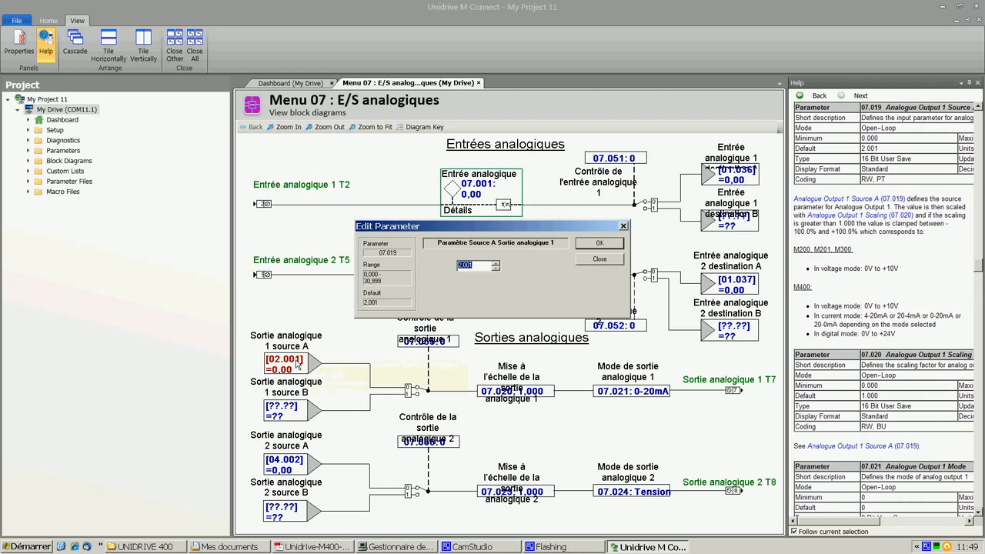
pyautogui.click(619, 245)
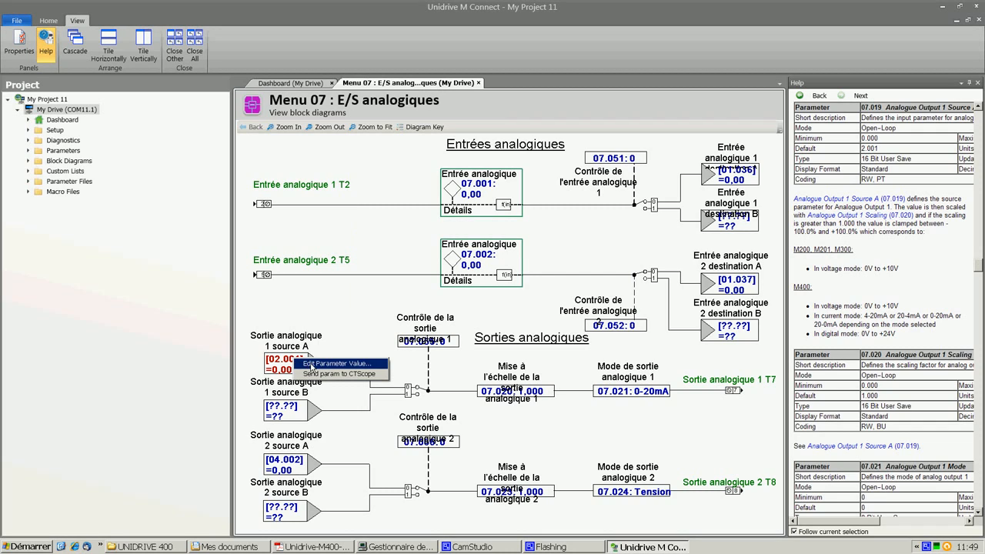
pyautogui.doubleClick(312, 368)
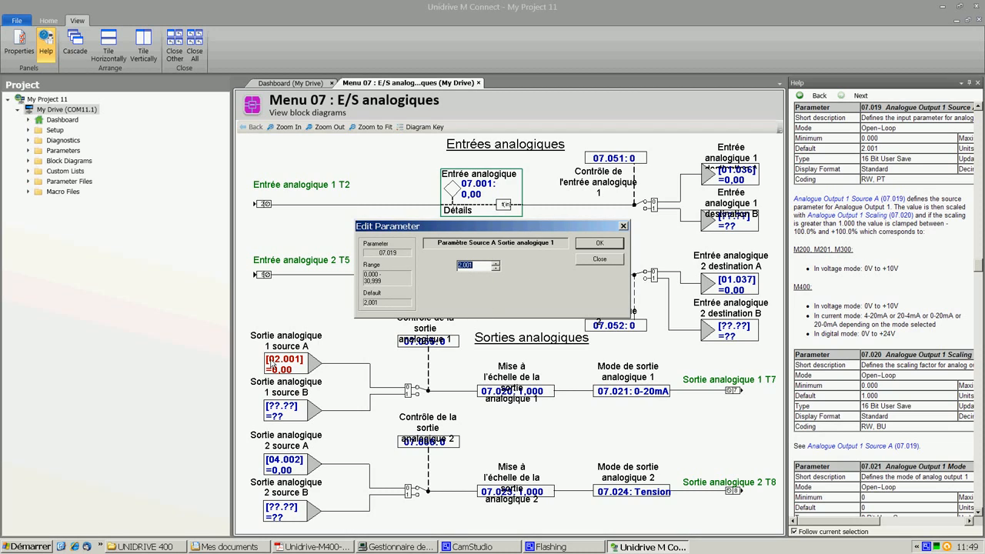
pyautogui.click(599, 243)
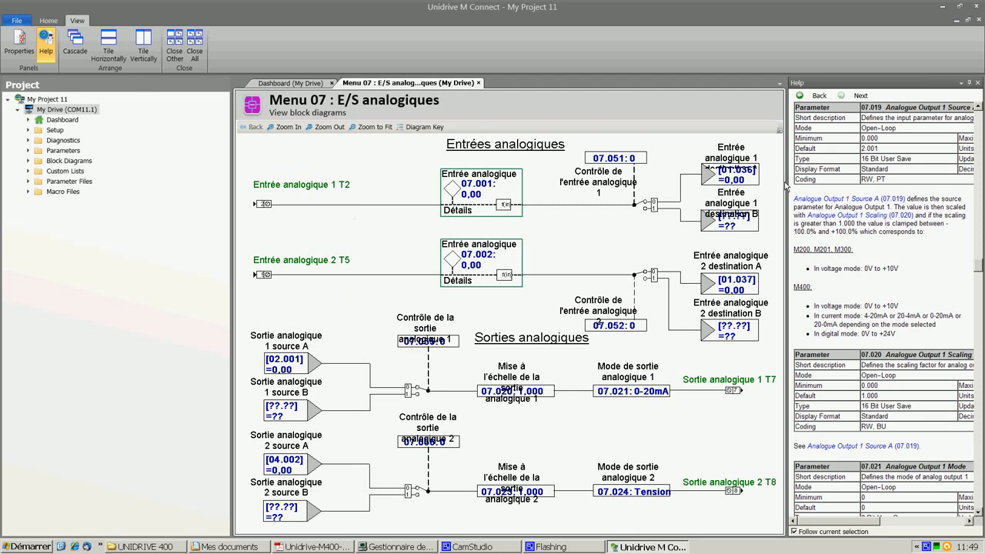
# Show the Properties panel instead of Help and view parameter 07.019's properties there.
pyautogui.click(20, 38)
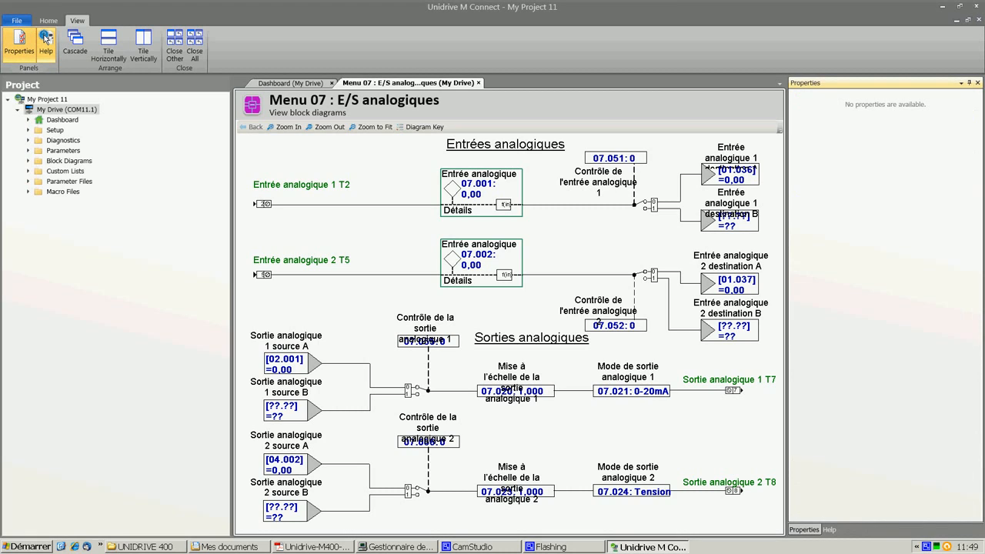
pyautogui.click(46, 39)
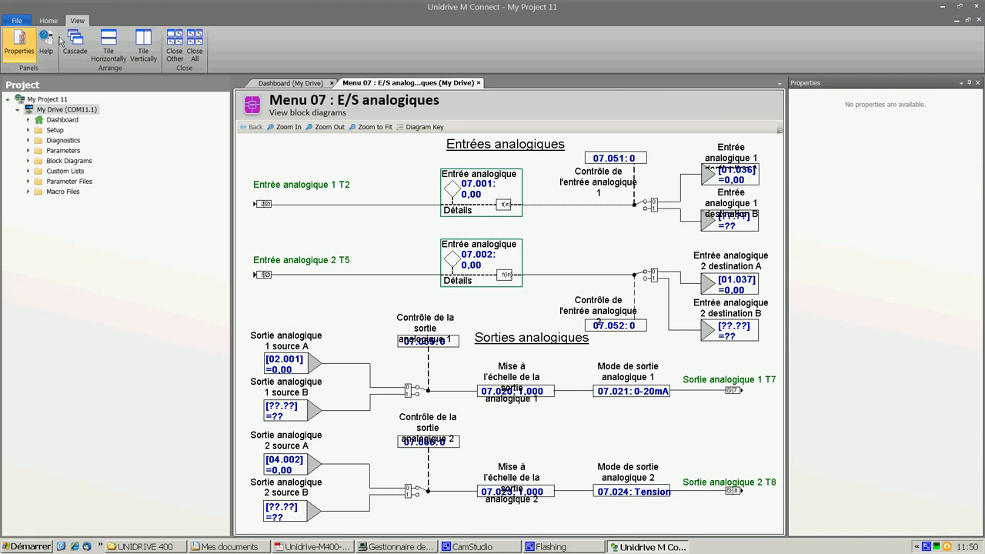
pyautogui.doubleClick(291, 363)
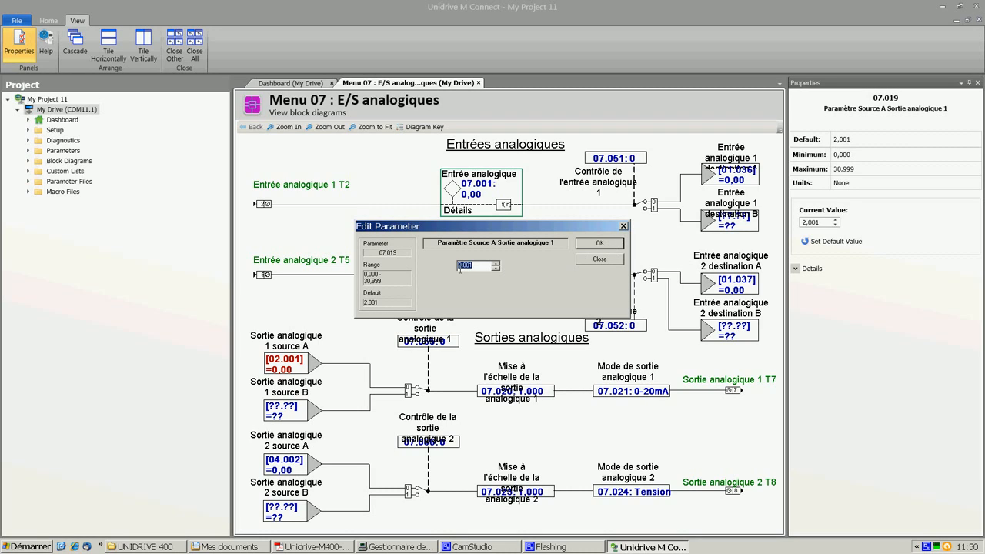
pyautogui.click(599, 244)
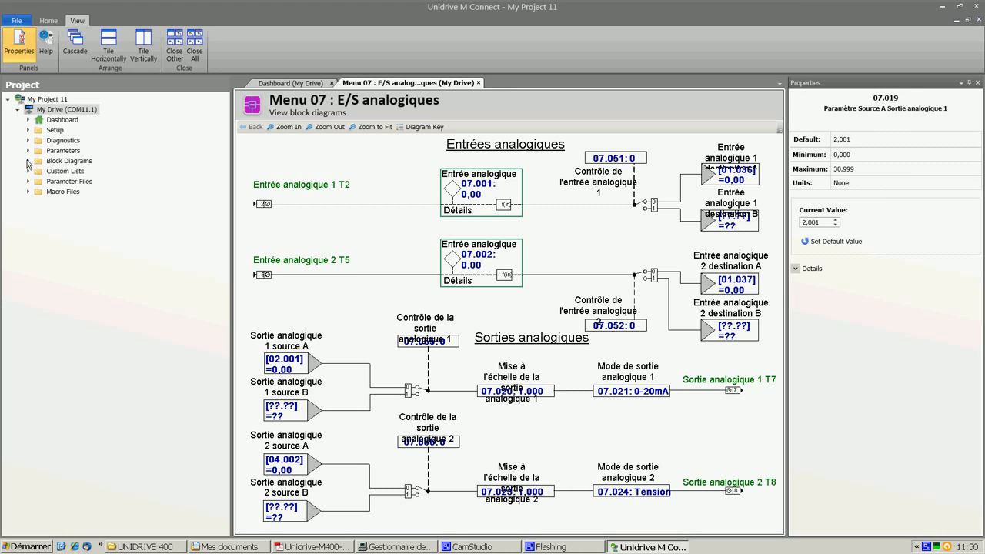
# Expand the Block Diagrams folder in the project tree and select Menu 02 : Rampes de Fréquence.
pyautogui.click(28, 160)
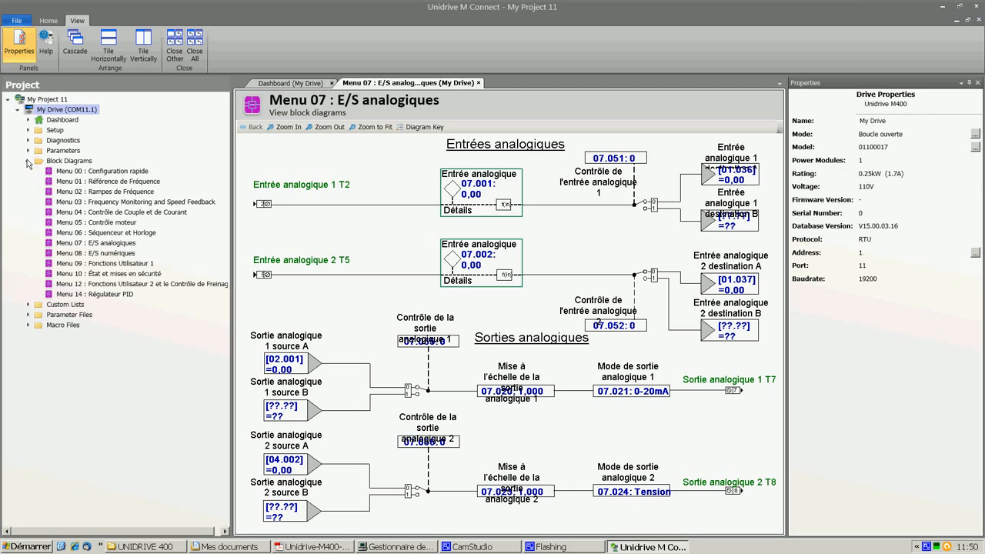
pyautogui.click(96, 195)
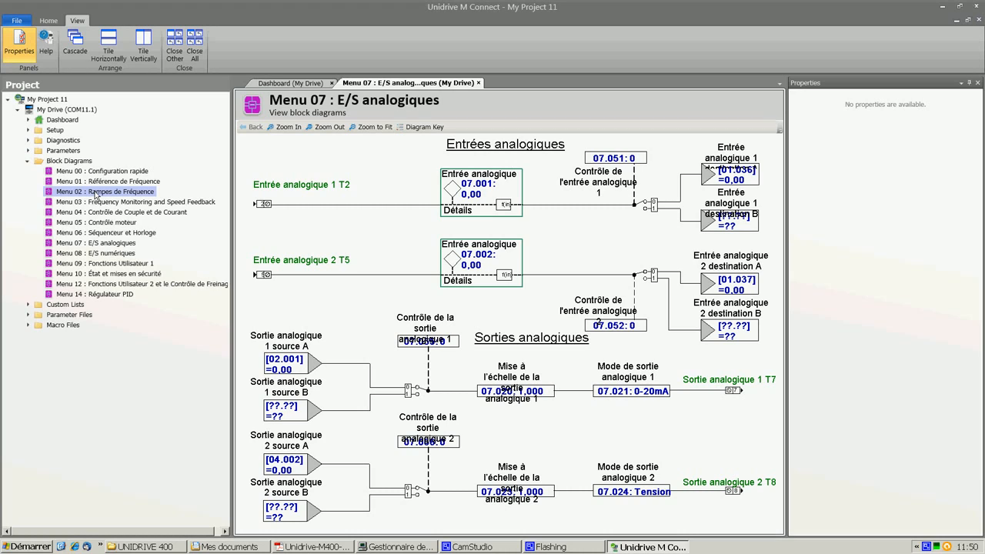
# Open the Menu 02 and Menu 03 block diagrams, then return to the Menu 07 : E/S analogiques diagram.
pyautogui.doubleClick(96, 194)
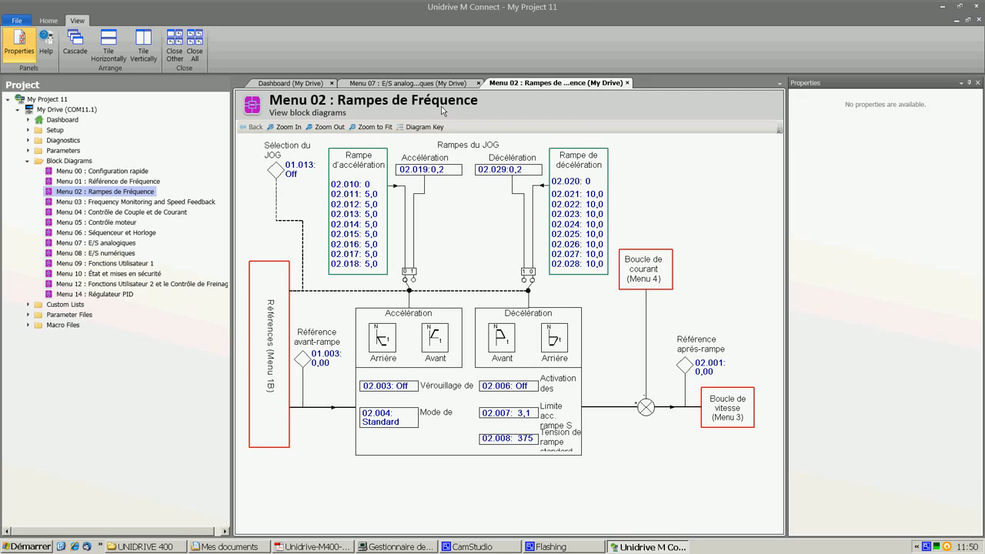
pyautogui.doubleClick(122, 203)
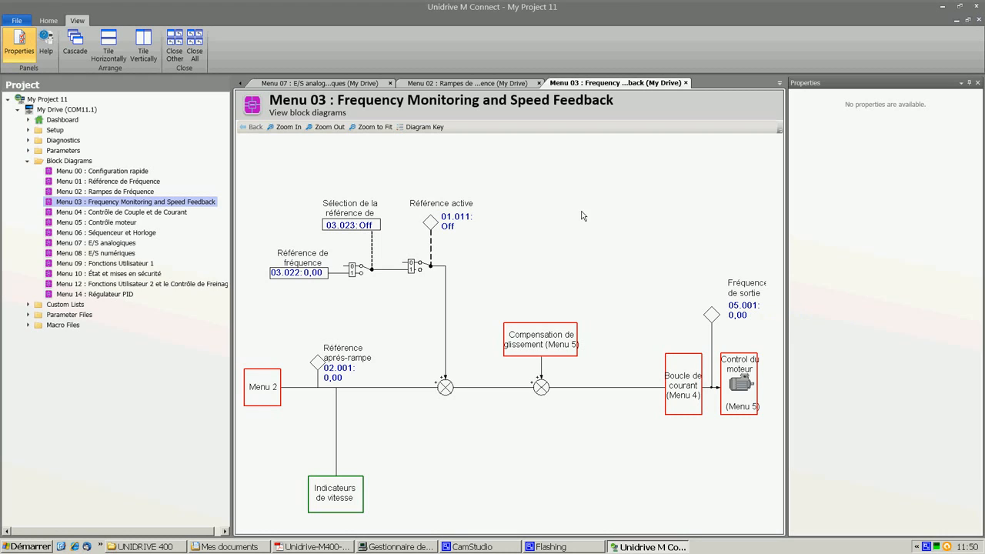
pyautogui.click(108, 243)
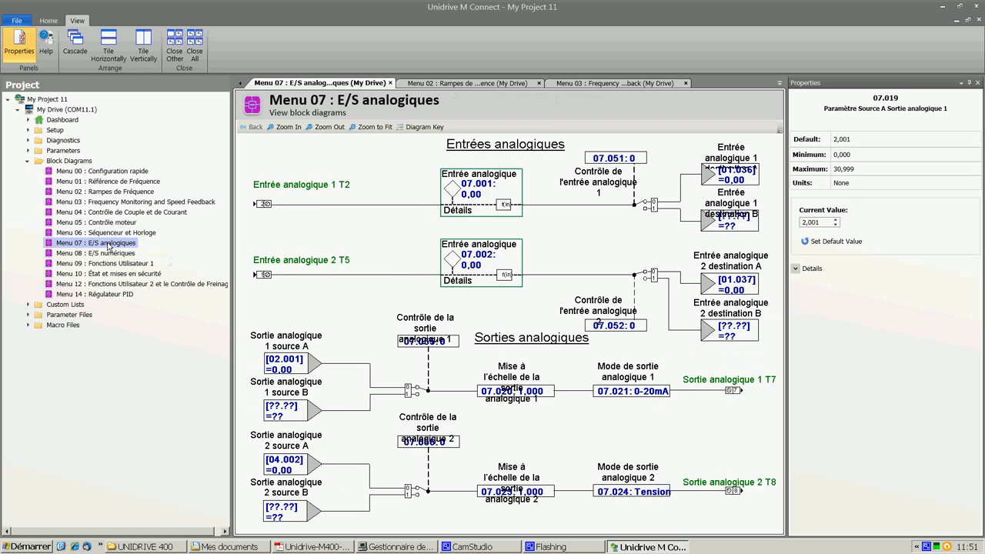
# Set analogue output 1 source A parameter 07.019 to 5.001.
pyautogui.moveTo(285, 362)
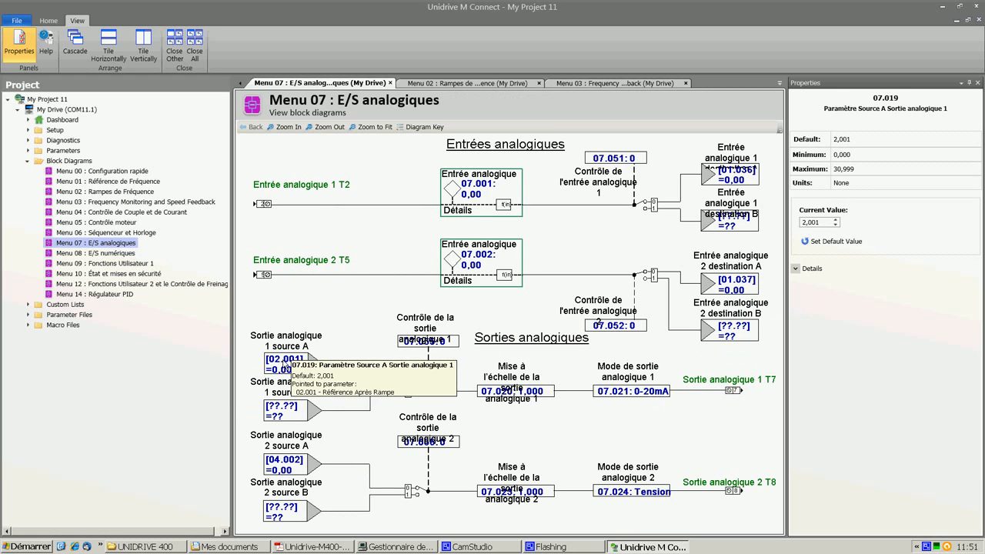
pyautogui.doubleClick(285, 364)
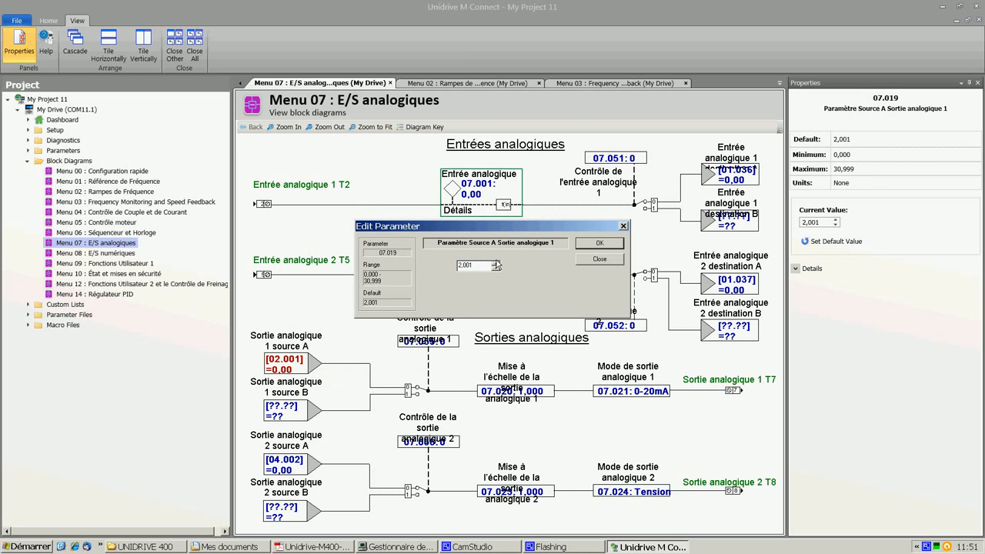
pyautogui.press('Delete')
pyautogui.write('05')
pyautogui.click(593, 245)
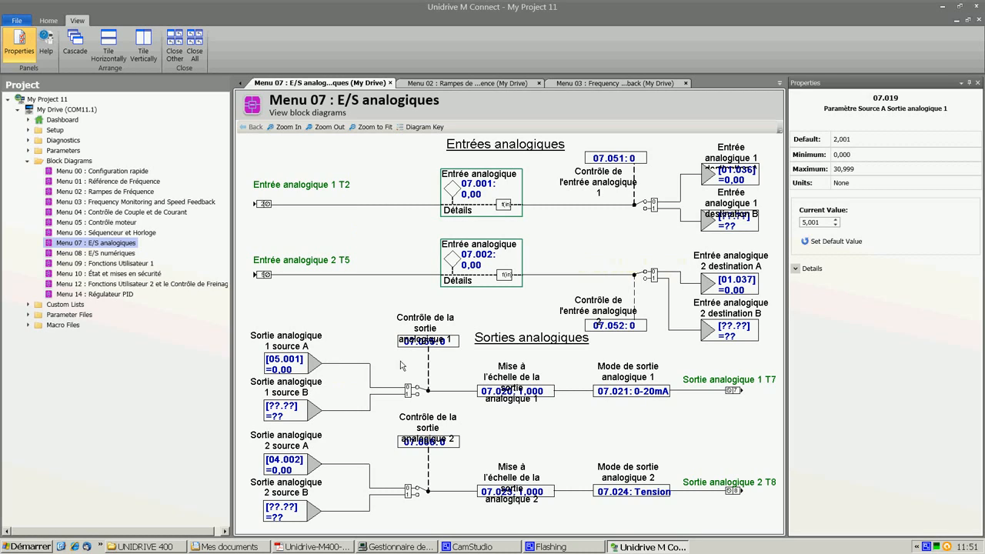
# Reopen the analogue output 1 source A parameter 07.019 edit dialog and confirm it.
pyautogui.moveTo(291, 362)
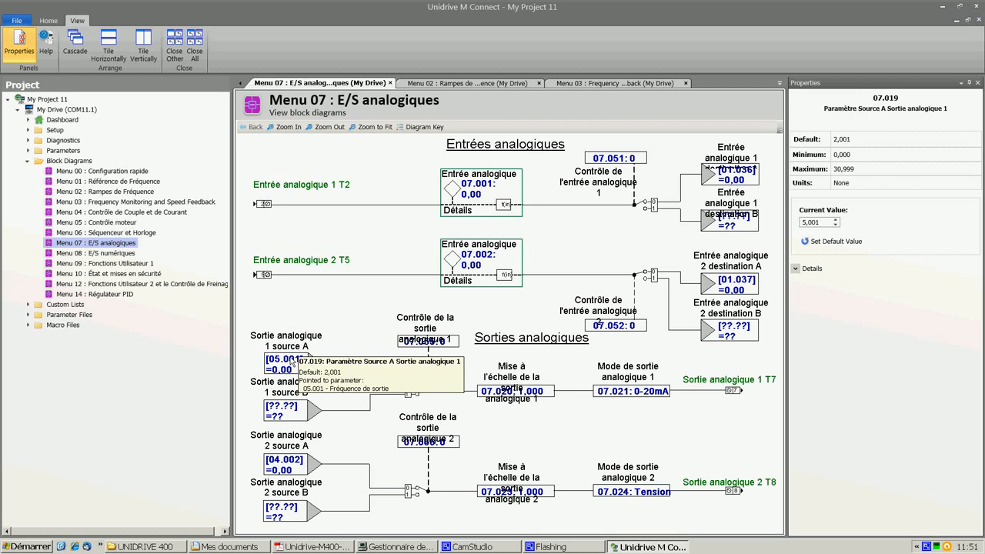
pyautogui.doubleClick(292, 362)
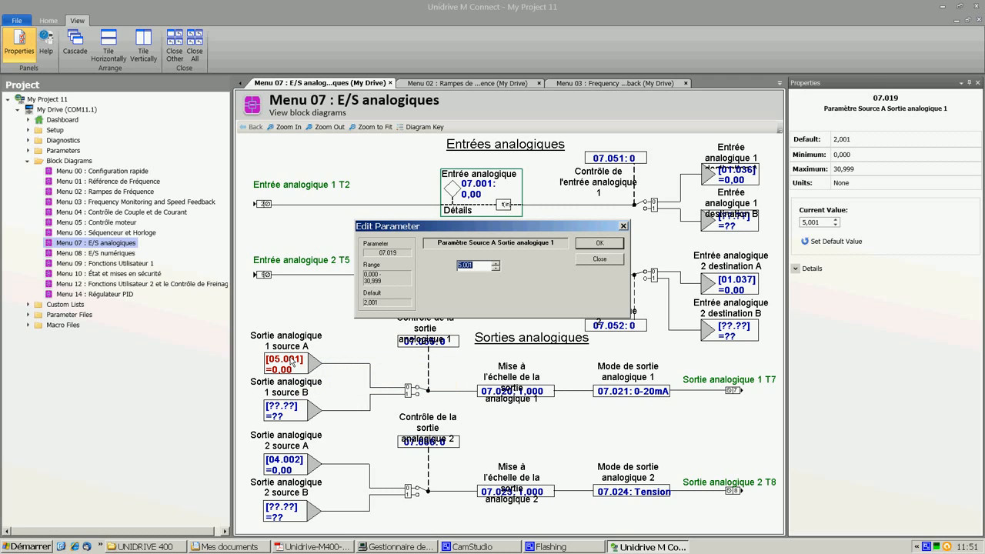
pyautogui.click(608, 245)
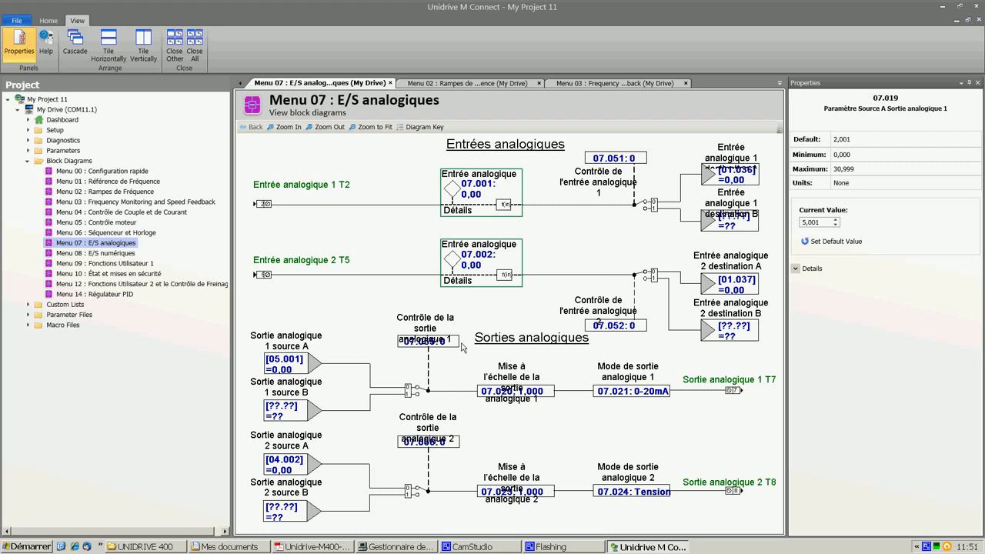
# Display the help for parameter 07.019, reopen its edit dialog, and scroll through the help text.
pyautogui.moveTo(296, 362)
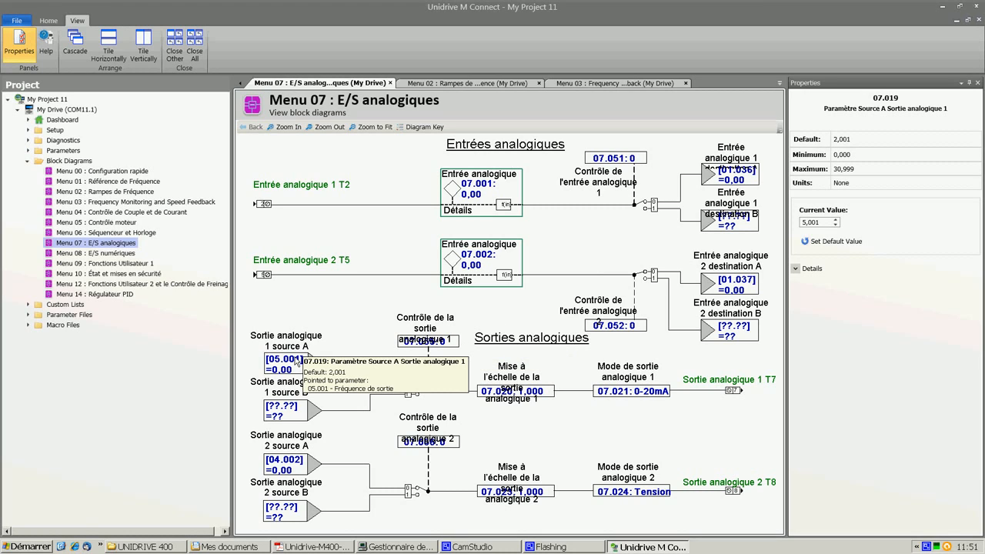
pyautogui.press('F1')
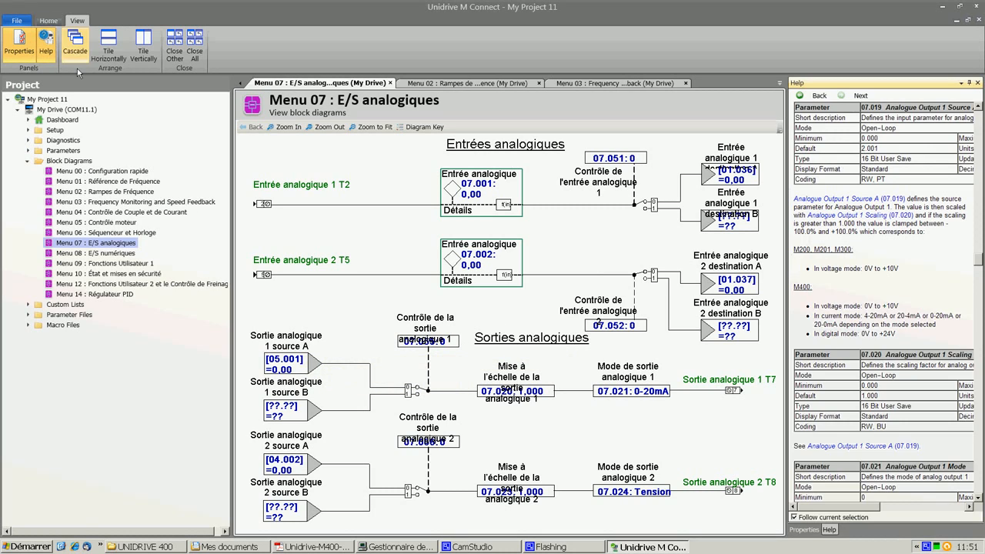
pyautogui.click(290, 364)
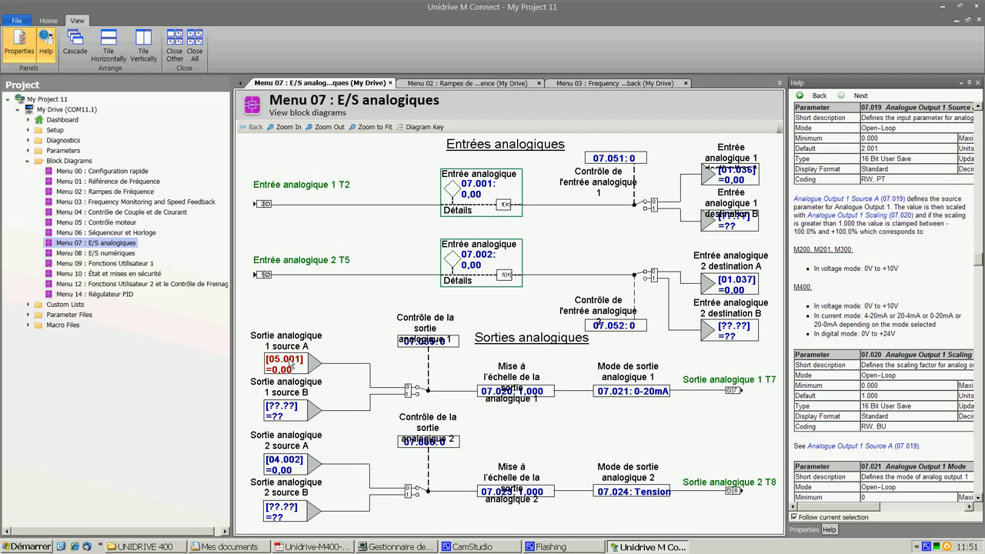
pyautogui.doubleClick(292, 367)
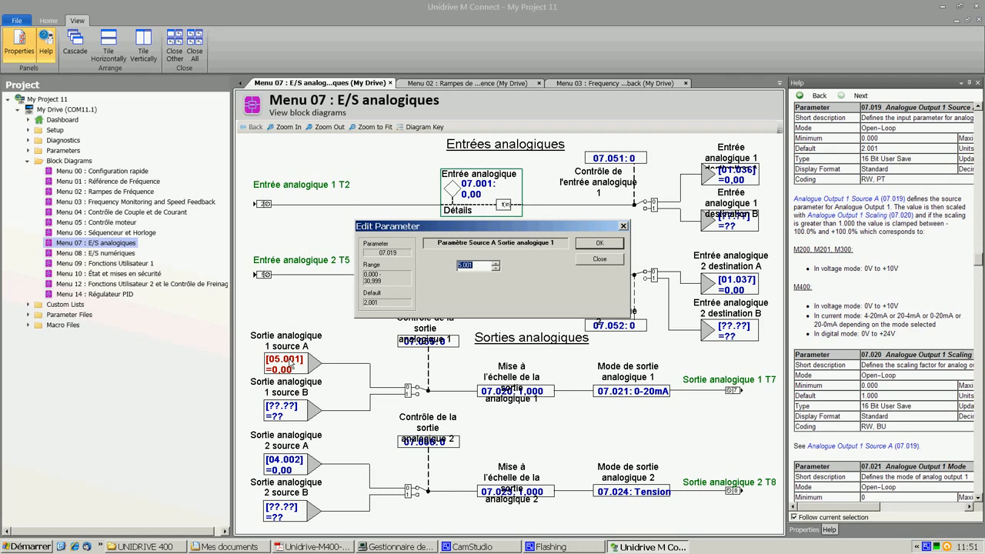
pyautogui.click(600, 243)
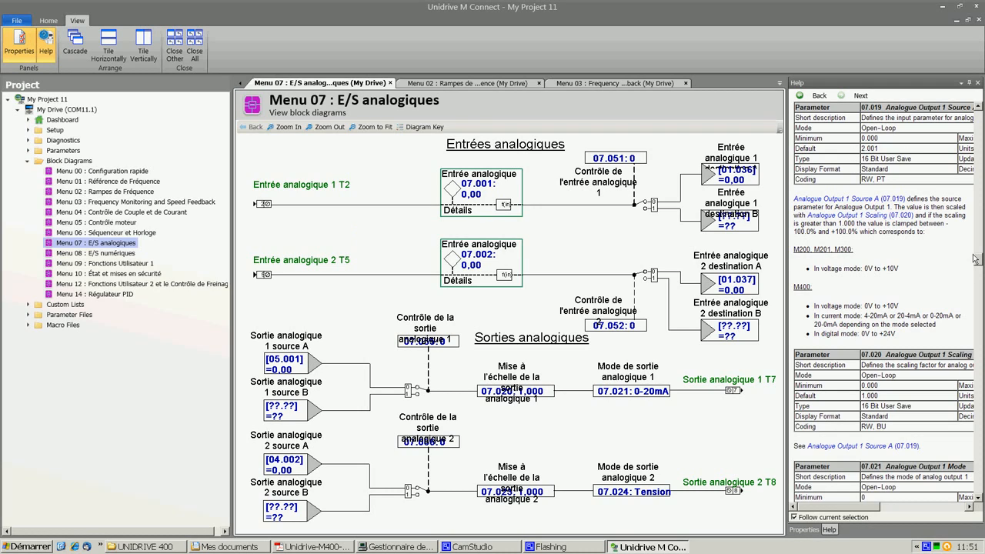
pyautogui.moveTo(976, 258); pyautogui.dragTo(980, 163)
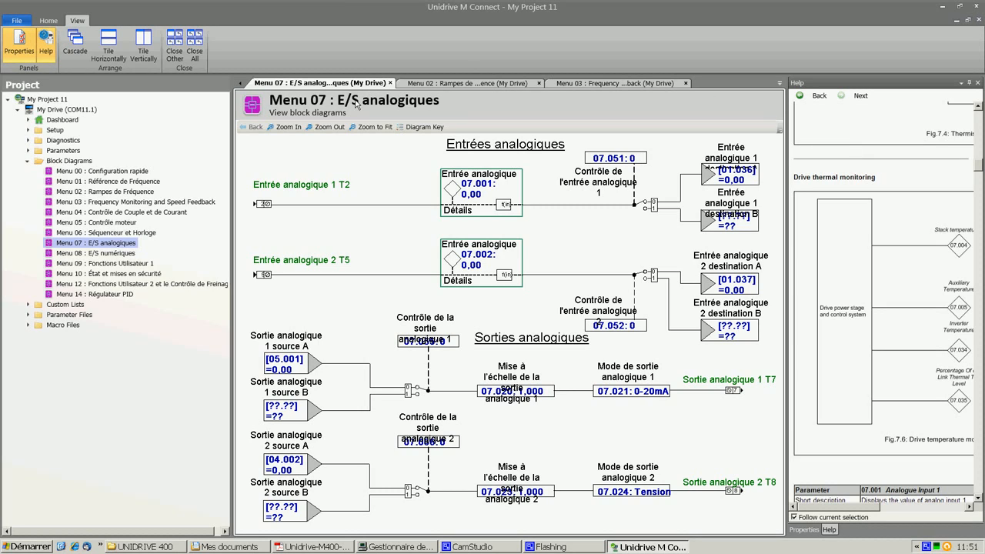
pyautogui.moveTo(295, 369)
pyautogui.click(56, 109)
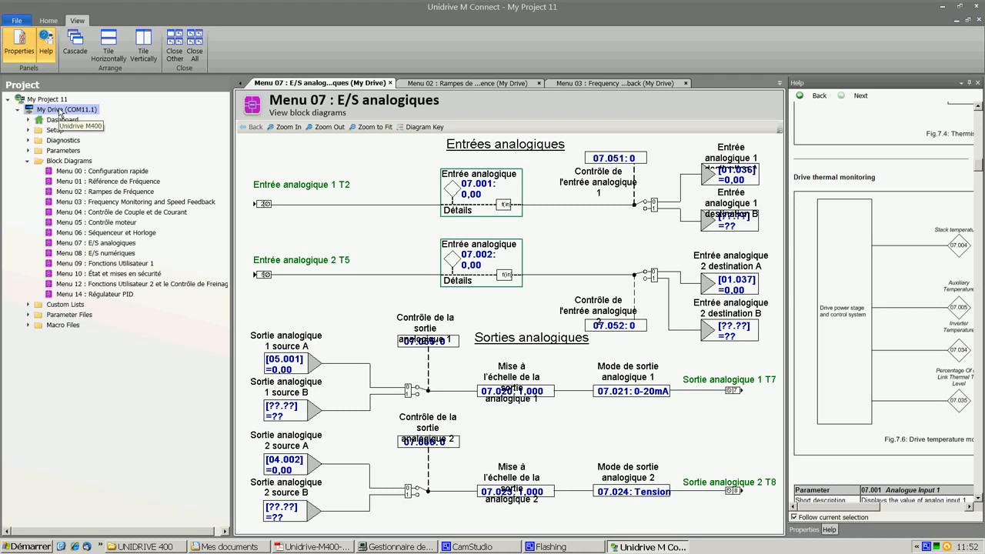
pyautogui.rightClick(60, 112)
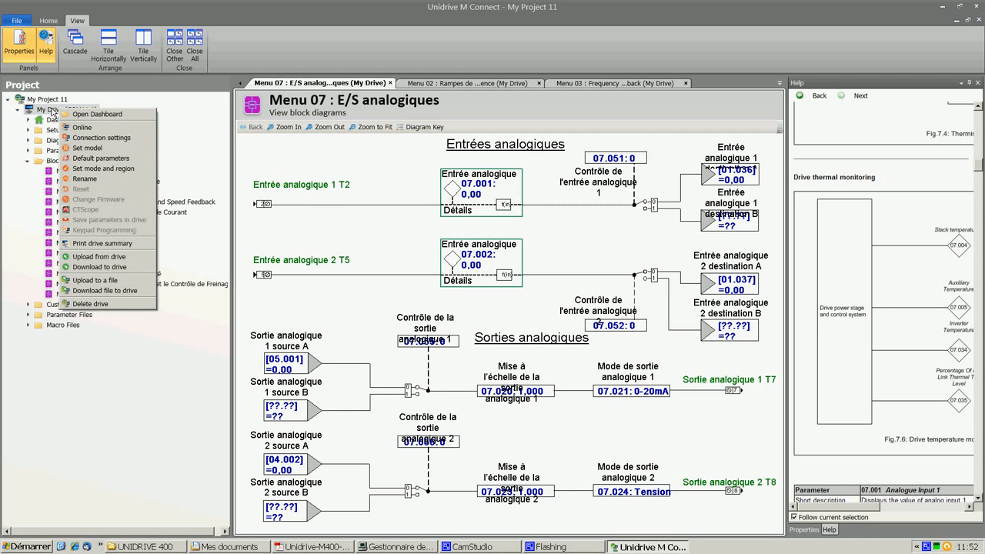
pyautogui.click(73, 129)
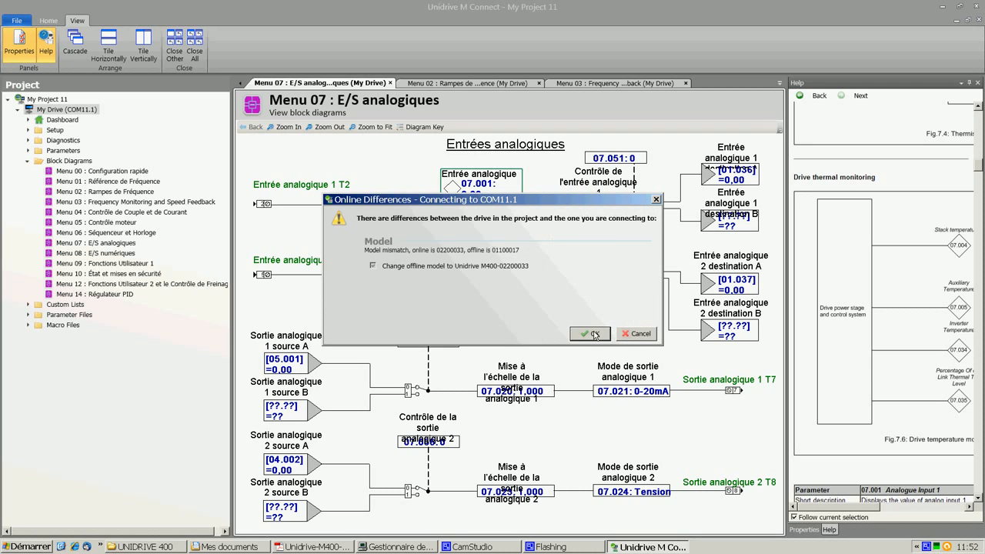
pyautogui.click(595, 334)
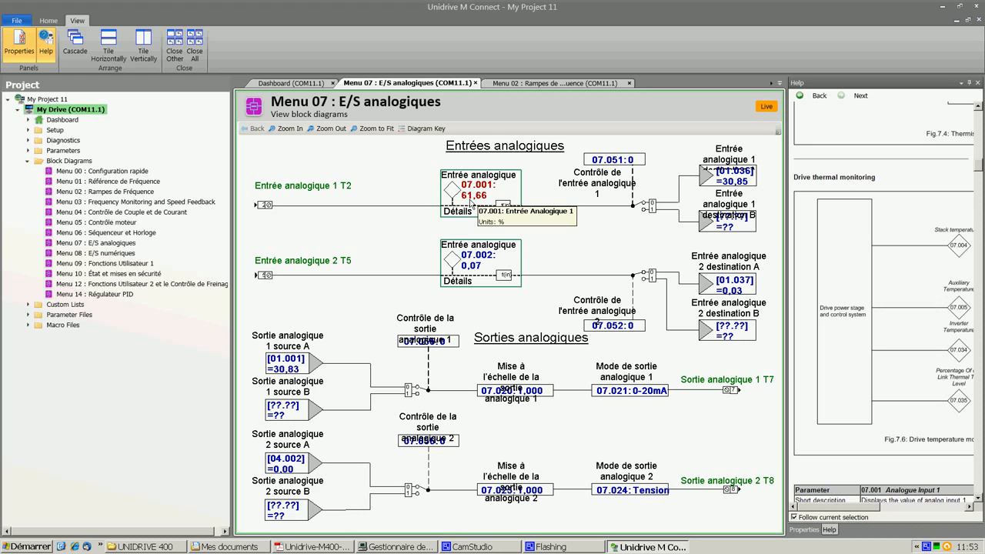
# Inspect the mode options of analogue output 1 parameter 07.021 in its context menu.
pyautogui.rightClick(628, 396)
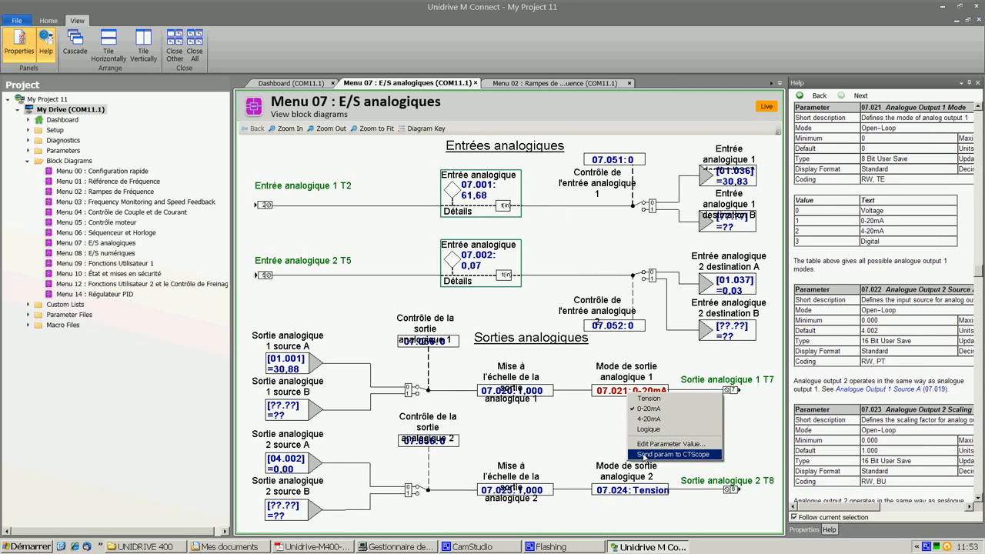
pyautogui.click(643, 455)
pyautogui.click(500, 302)
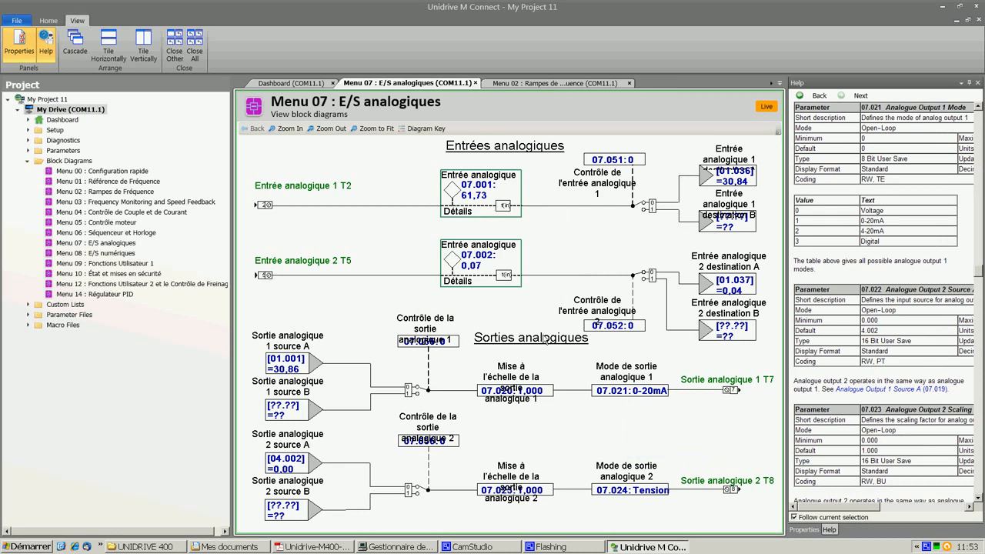
pyautogui.rightClick(636, 392)
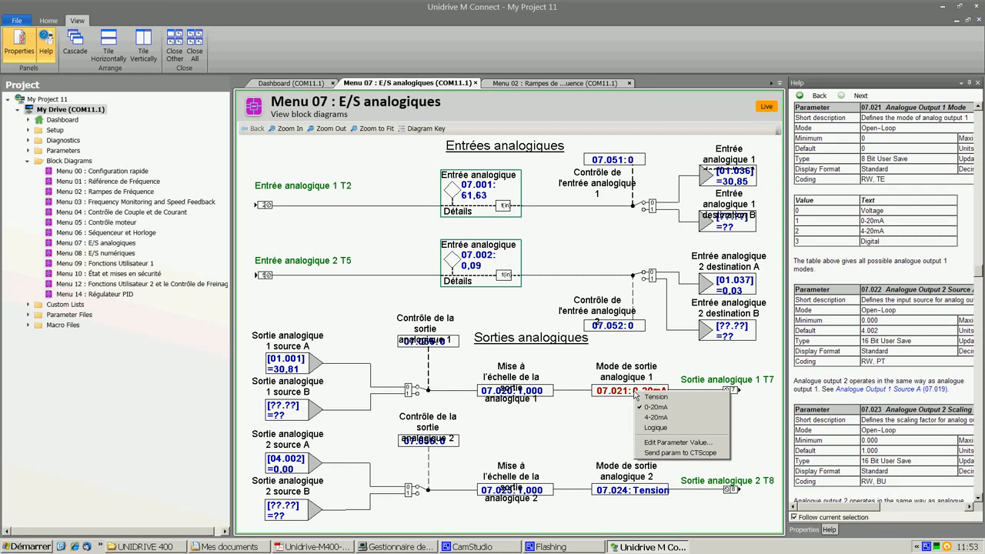
pyautogui.click(627, 392)
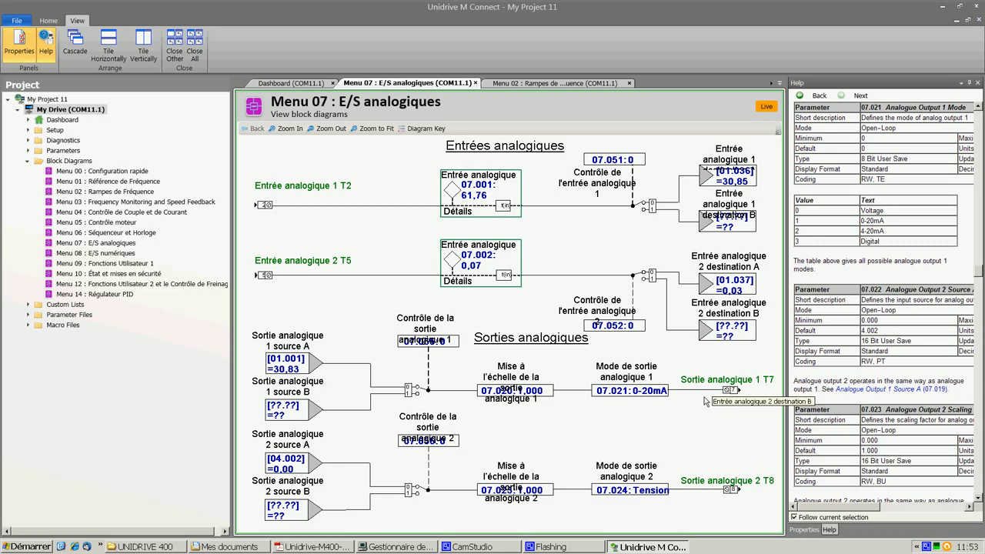
pyautogui.click(577, 548)
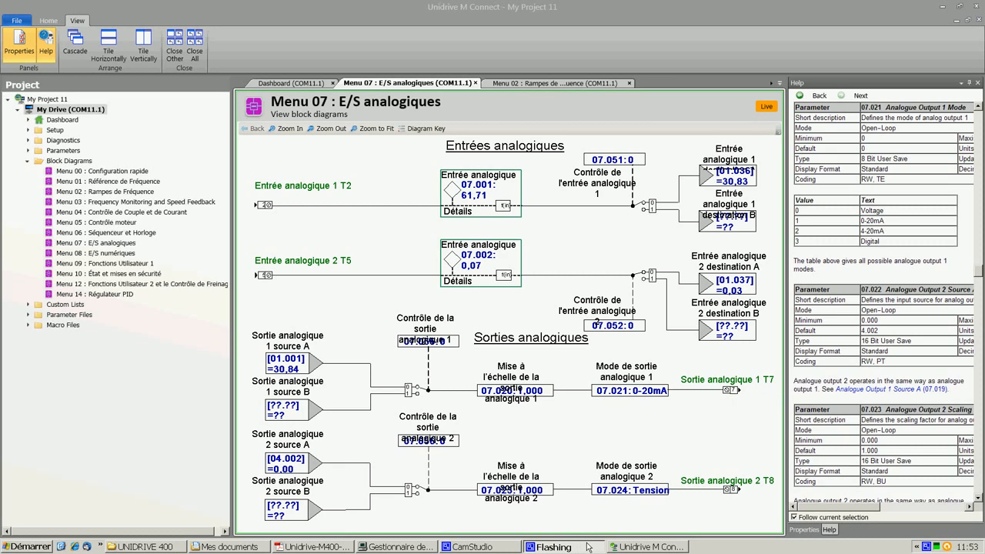
pyautogui.click(505, 547)
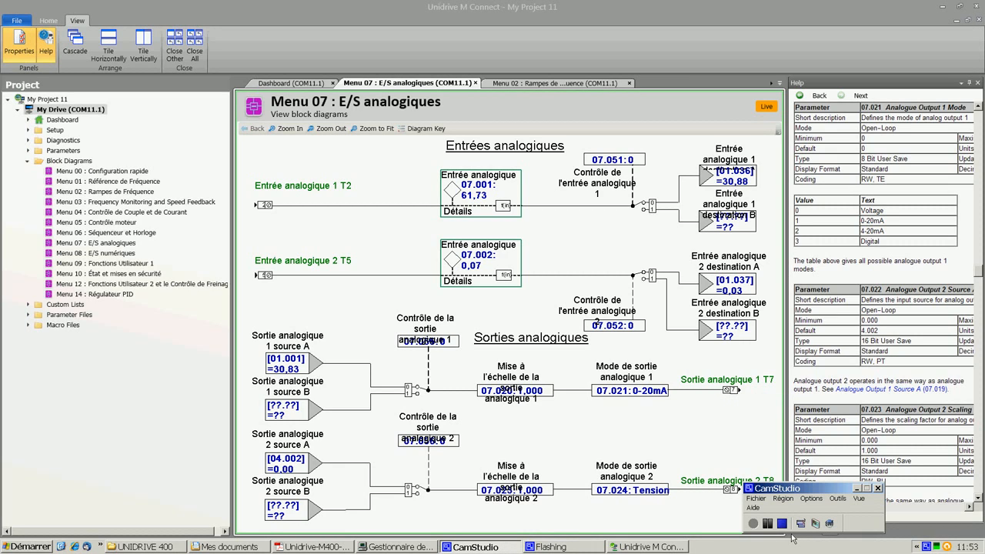